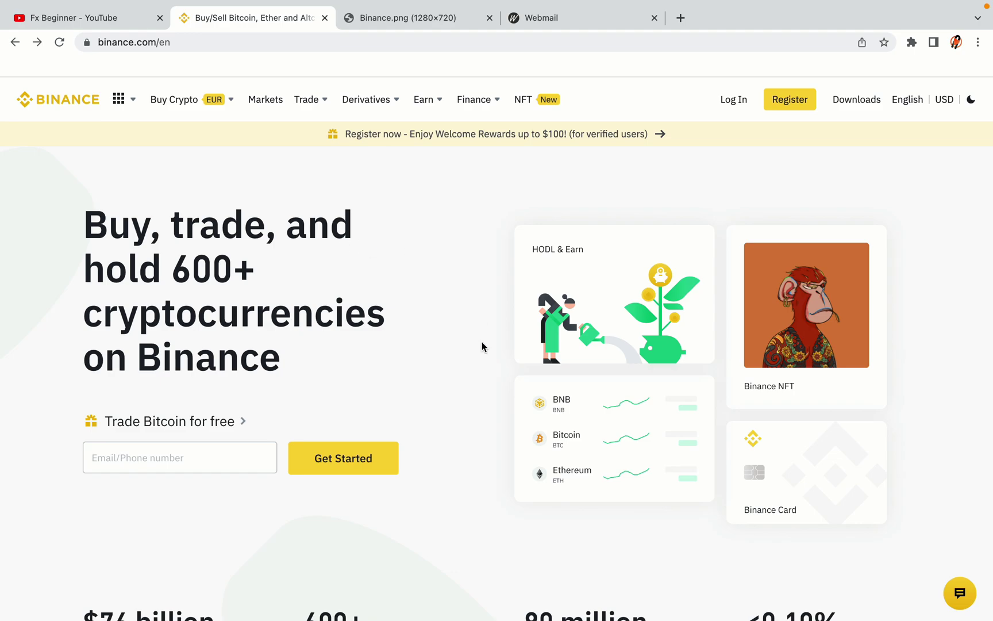
- Scroll through the Binance homepage to look over its content
{"action": "scroll", "coordinate": [482, 341], "scroll_direction": "down", "scroll_amount": 5}
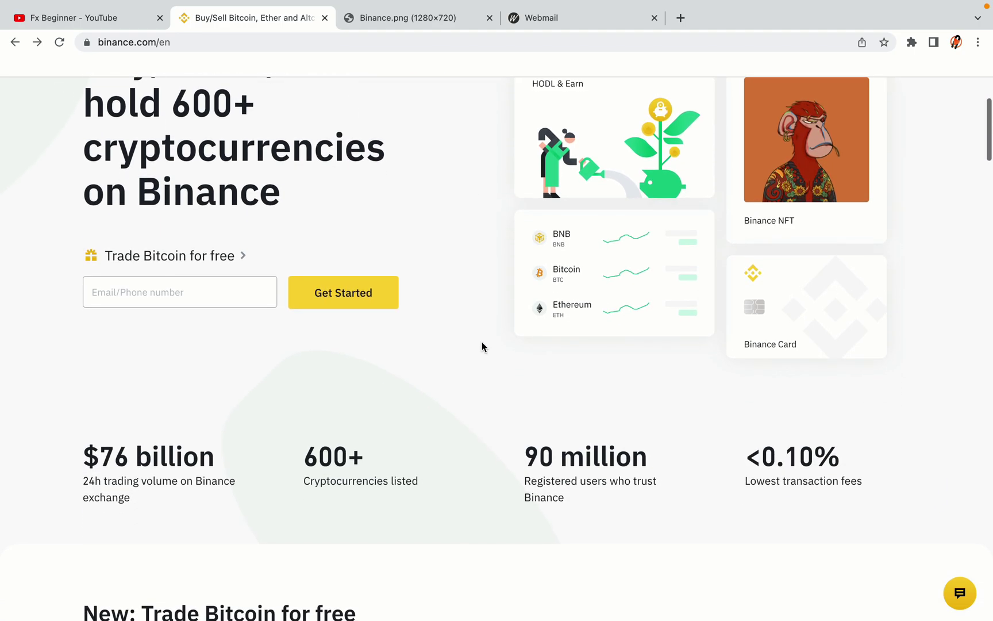
{"action": "scroll", "coordinate": [481, 346], "scroll_direction": "down", "scroll_amount": 4}
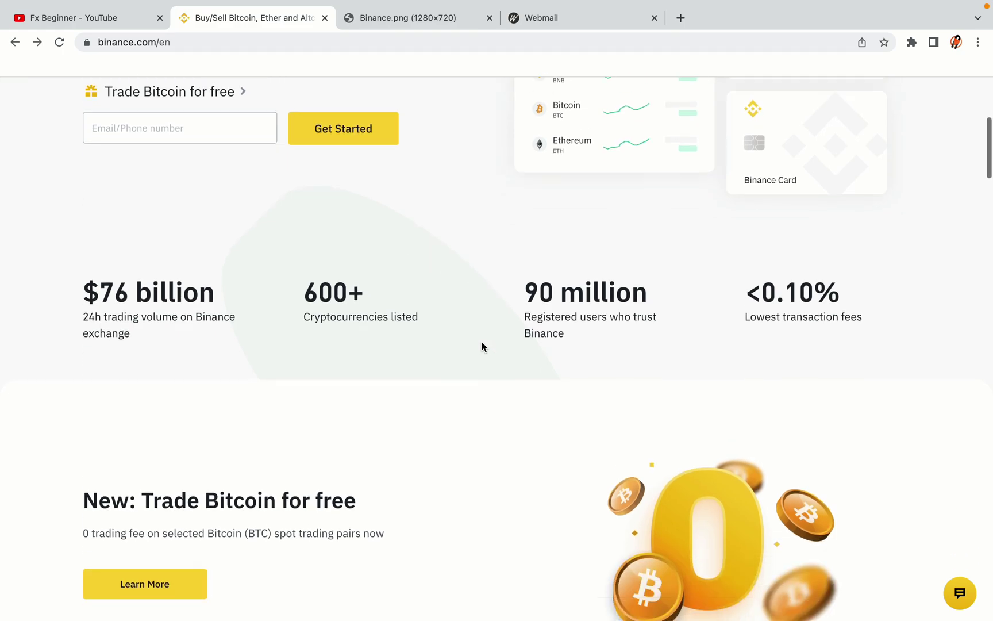
{"action": "scroll", "coordinate": [482, 347], "scroll_direction": "down", "scroll_amount": 1}
{"action": "scroll", "coordinate": [482, 346], "scroll_direction": "up", "scroll_amount": 3}
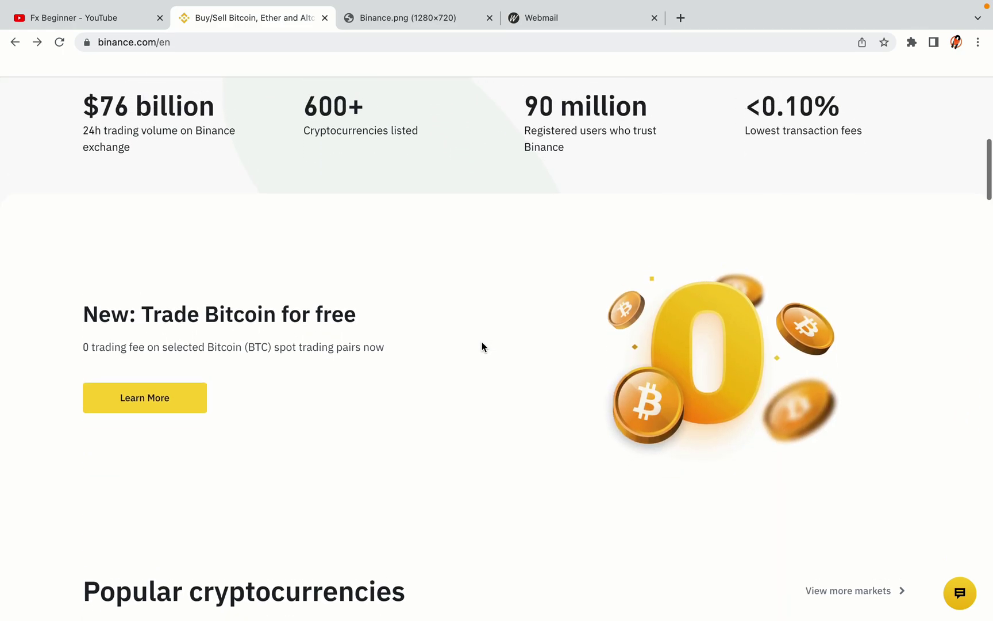
{"action": "scroll", "coordinate": [482, 343], "scroll_direction": "down", "scroll_amount": 8}
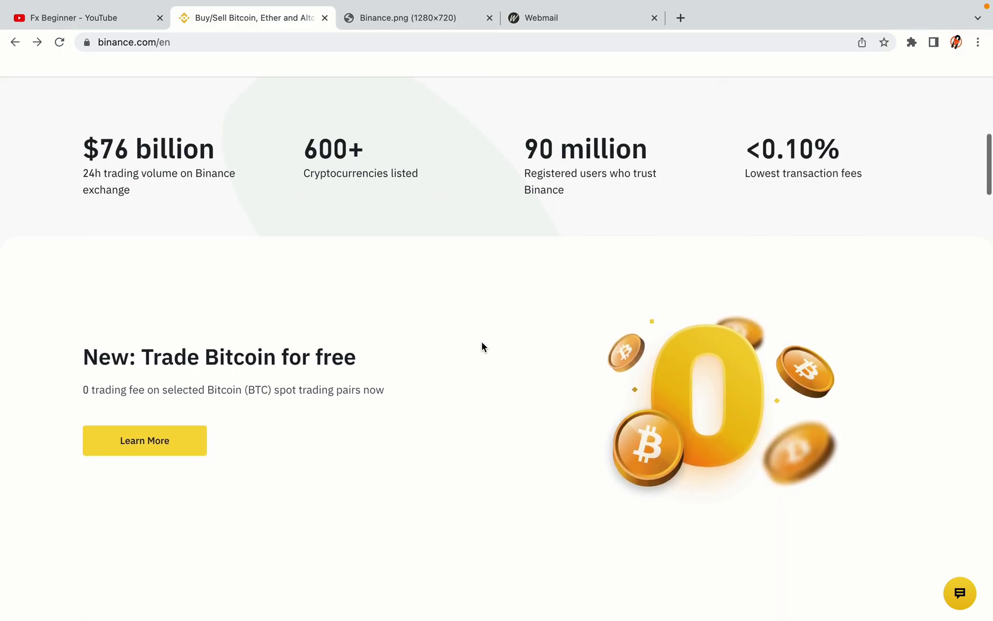
{"action": "scroll", "coordinate": [482, 345], "scroll_direction": "down", "scroll_amount": 2}
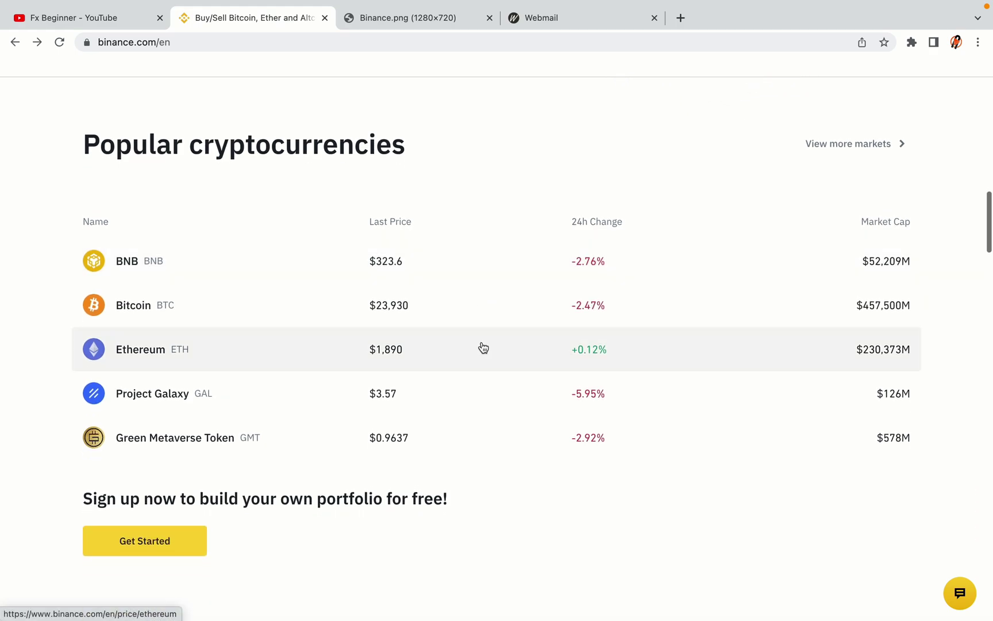
{"action": "scroll", "coordinate": [483, 347], "scroll_direction": "down", "scroll_amount": 9}
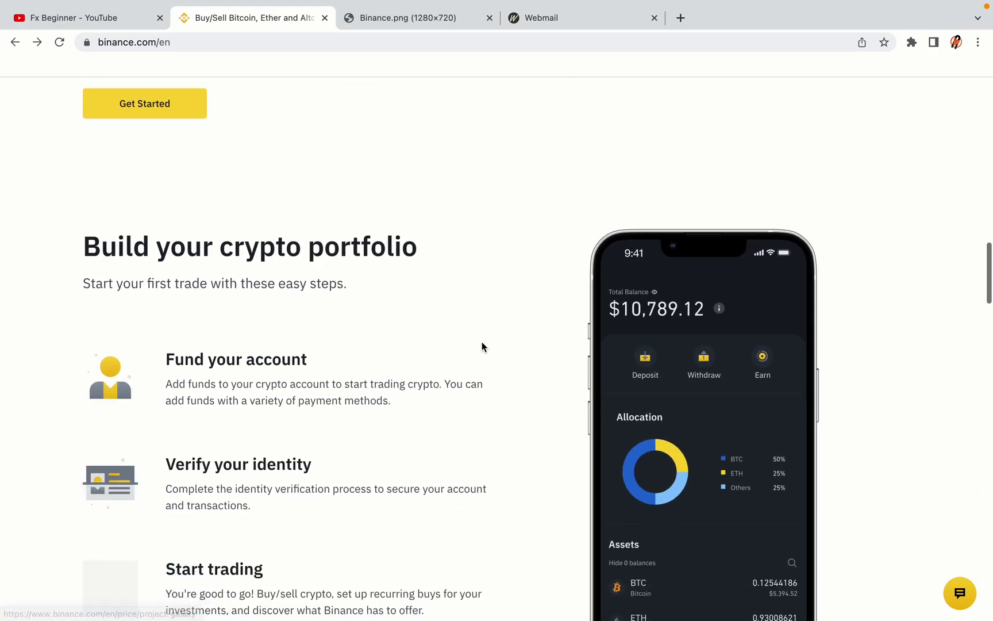
{"action": "scroll", "coordinate": [482, 346], "scroll_direction": "down", "scroll_amount": 1}
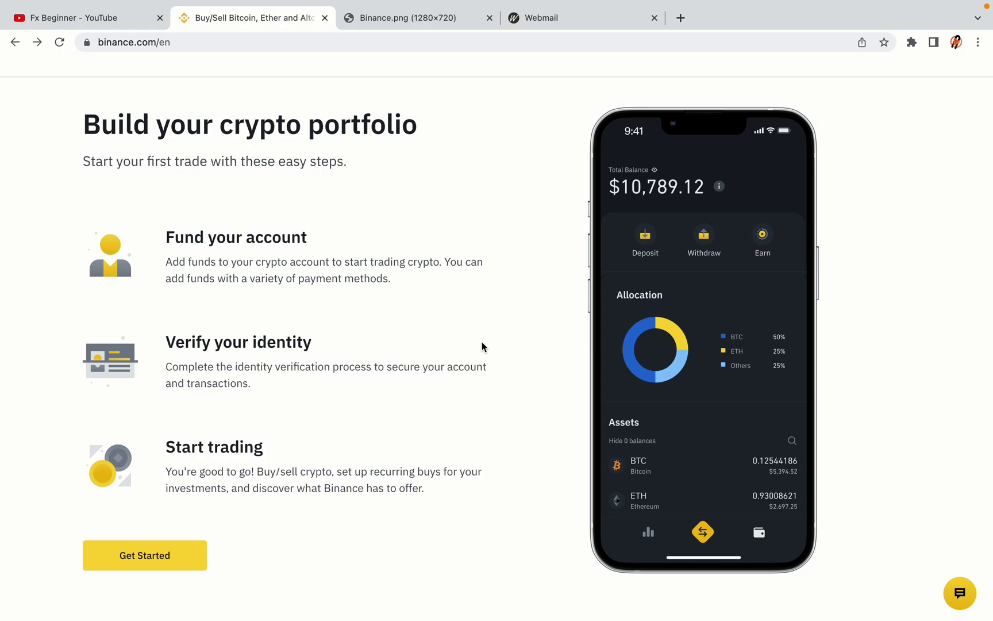
{"action": "scroll", "coordinate": [482, 342], "scroll_direction": "down", "scroll_amount": 10}
{"action": "scroll", "coordinate": [483, 348], "scroll_direction": "down", "scroll_amount": 9}
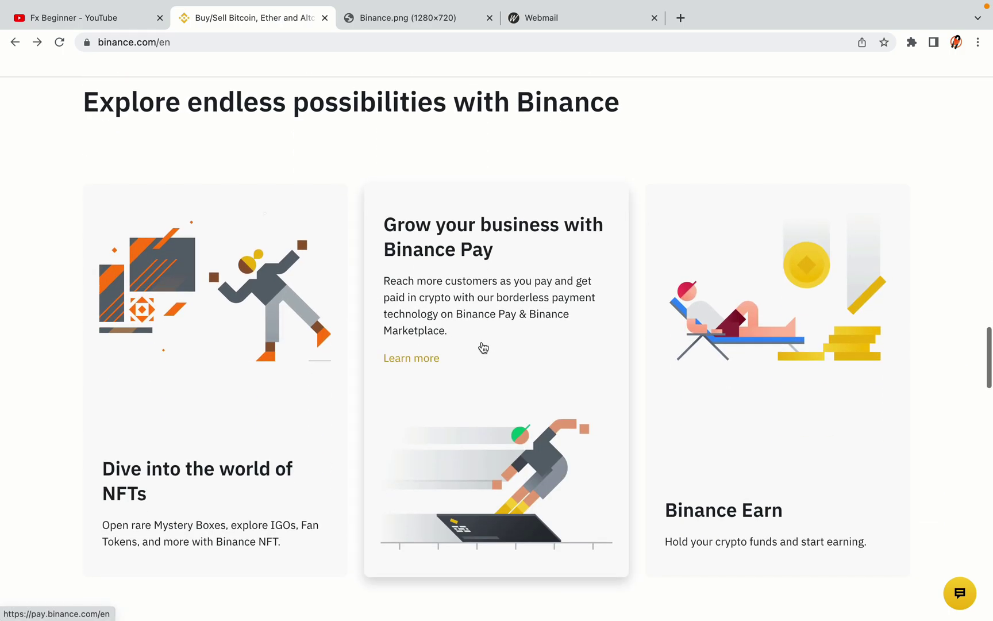
{"action": "scroll", "coordinate": [482, 346], "scroll_direction": "down", "scroll_amount": 2}
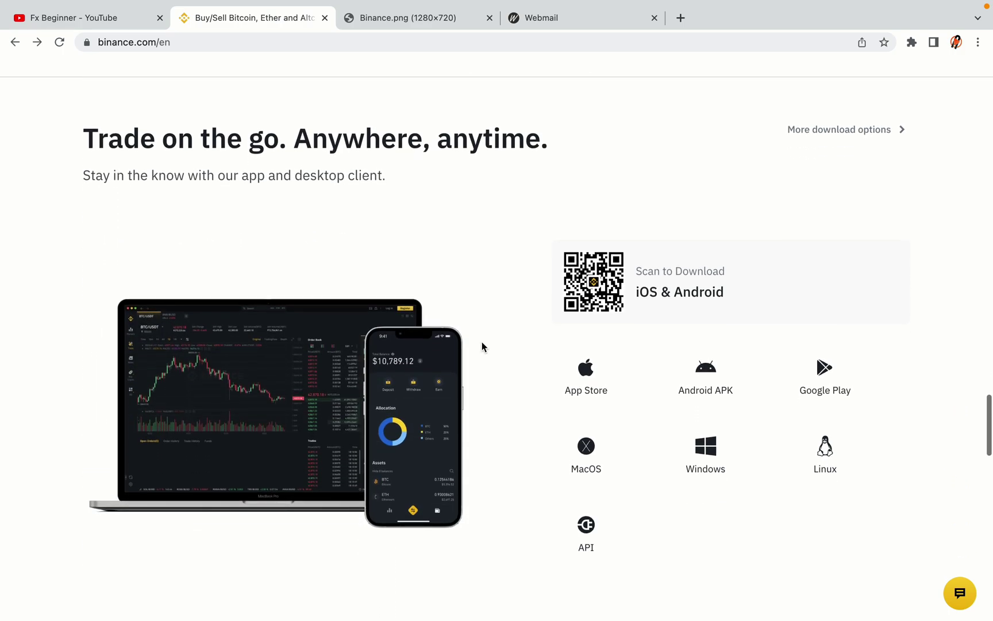
{"action": "scroll", "coordinate": [482, 346], "scroll_direction": "down", "scroll_amount": 10}
{"action": "scroll", "coordinate": [481, 346], "scroll_direction": "down", "scroll_amount": 2}
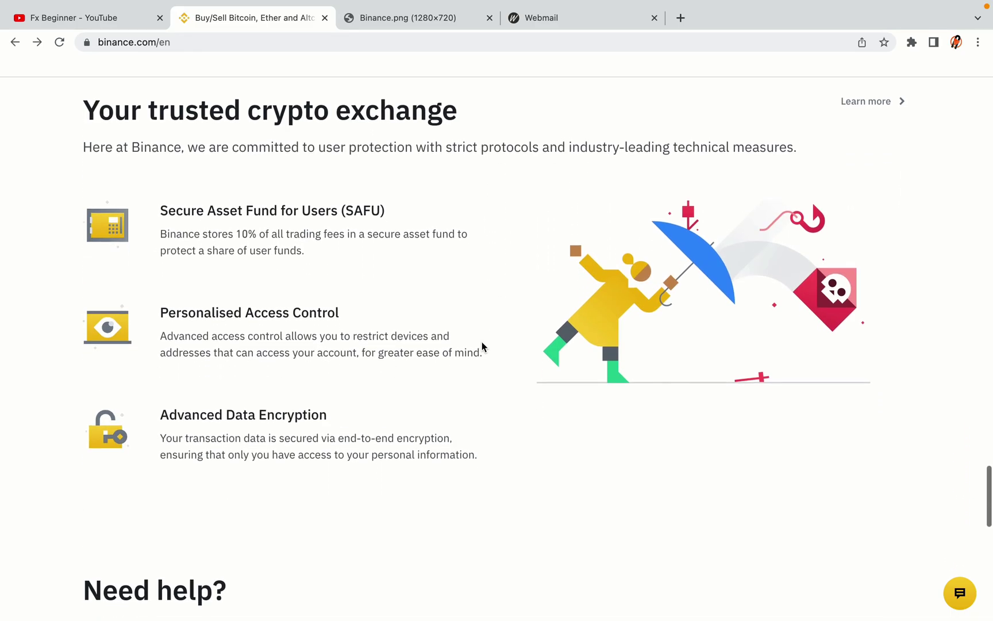
{"action": "scroll", "coordinate": [482, 342], "scroll_direction": "down", "scroll_amount": 7}
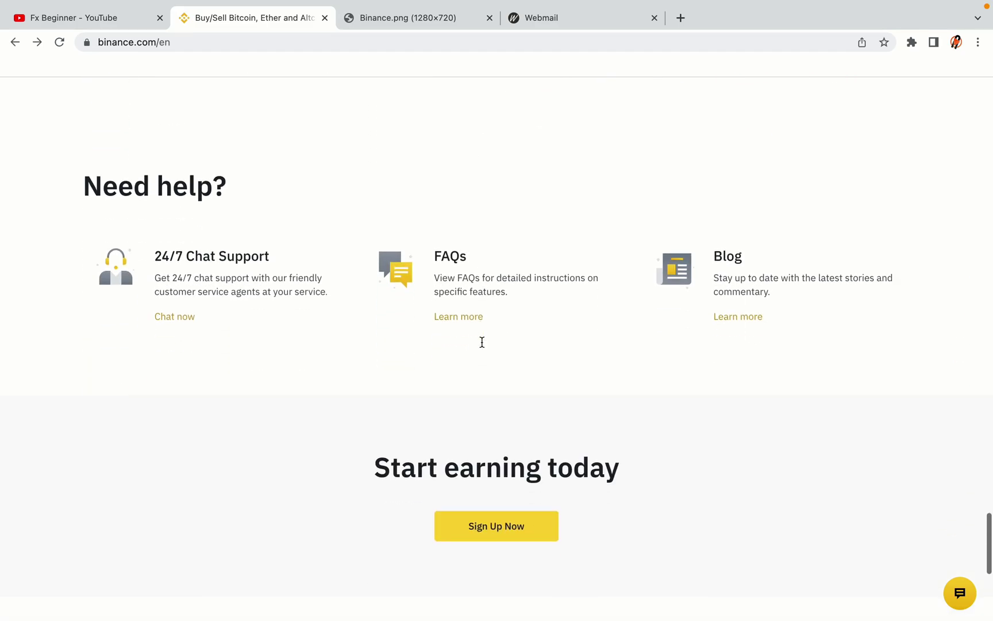
- Glance at the Binance.png tab, then start registration from the homepage's Register button
{"action": "scroll", "coordinate": [482, 342], "scroll_direction": "up", "scroll_amount": 4}
{"action": "scroll", "coordinate": [482, 346], "scroll_direction": "up", "scroll_amount": 20}
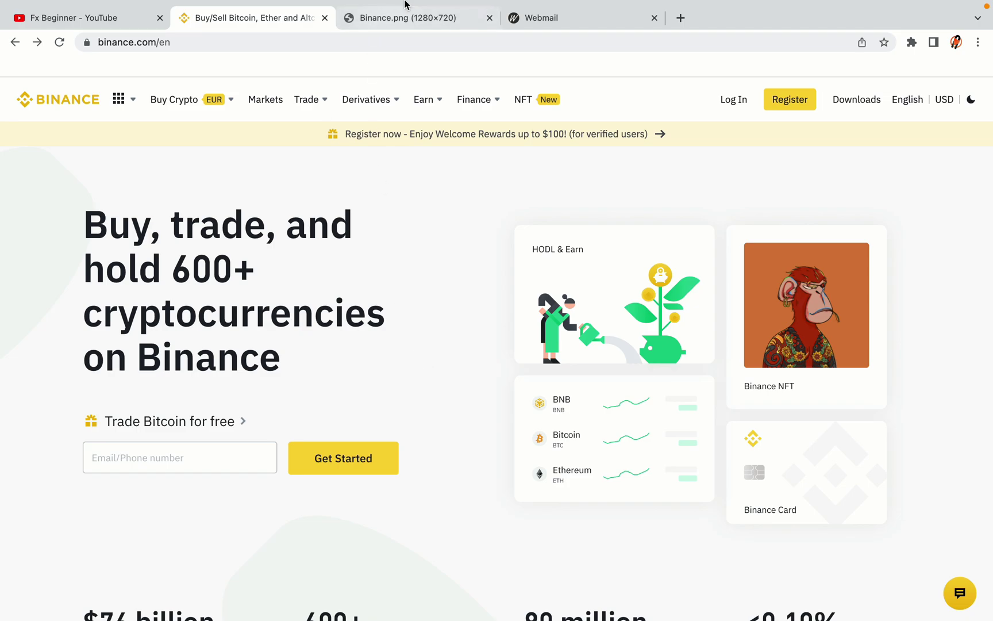
{"action": "left_click", "coordinate": [415, 17]}
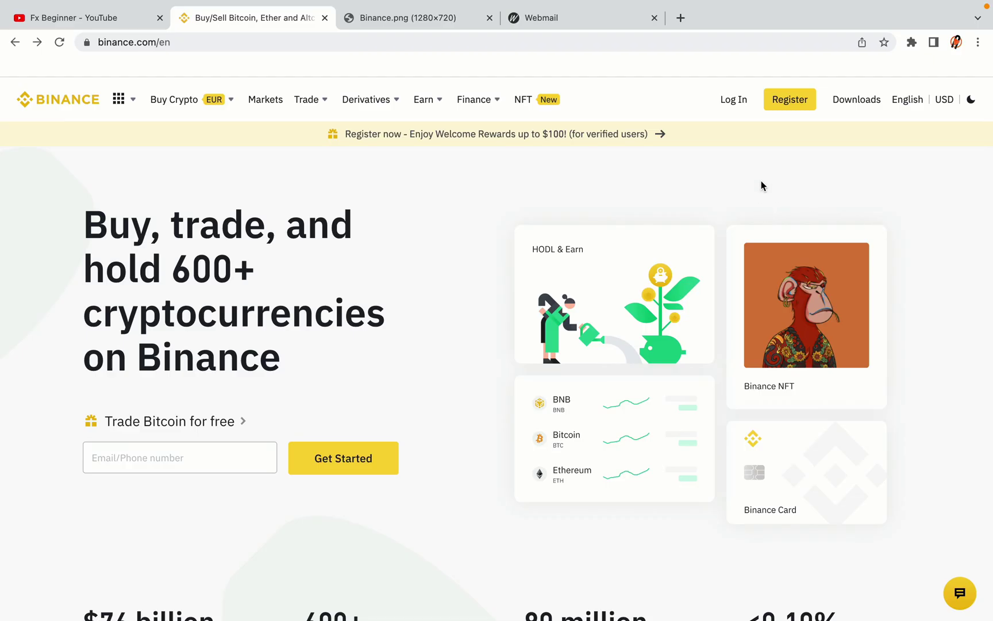
{"action": "left_click", "coordinate": [799, 107]}
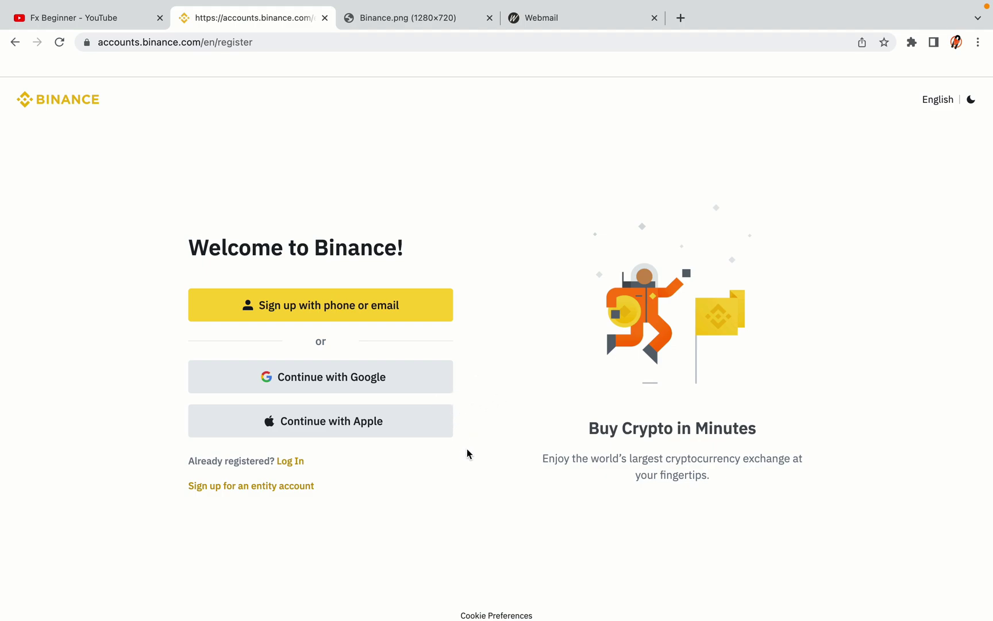
- Sign up by email, entering a personal email and password, and create the personal account
{"action": "left_click", "coordinate": [408, 315]}
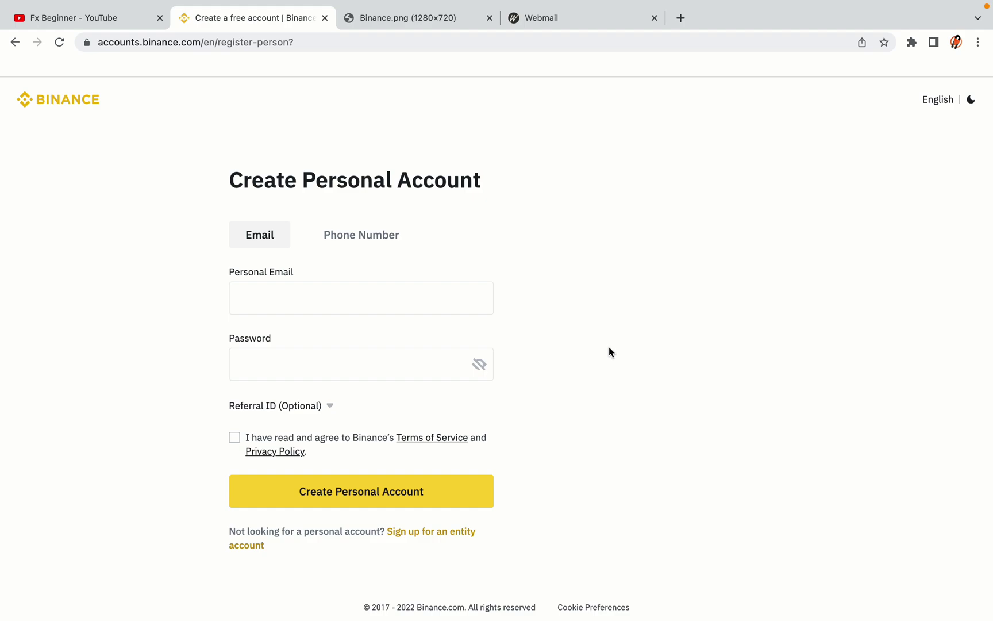
{"action": "left_click", "coordinate": [458, 360]}
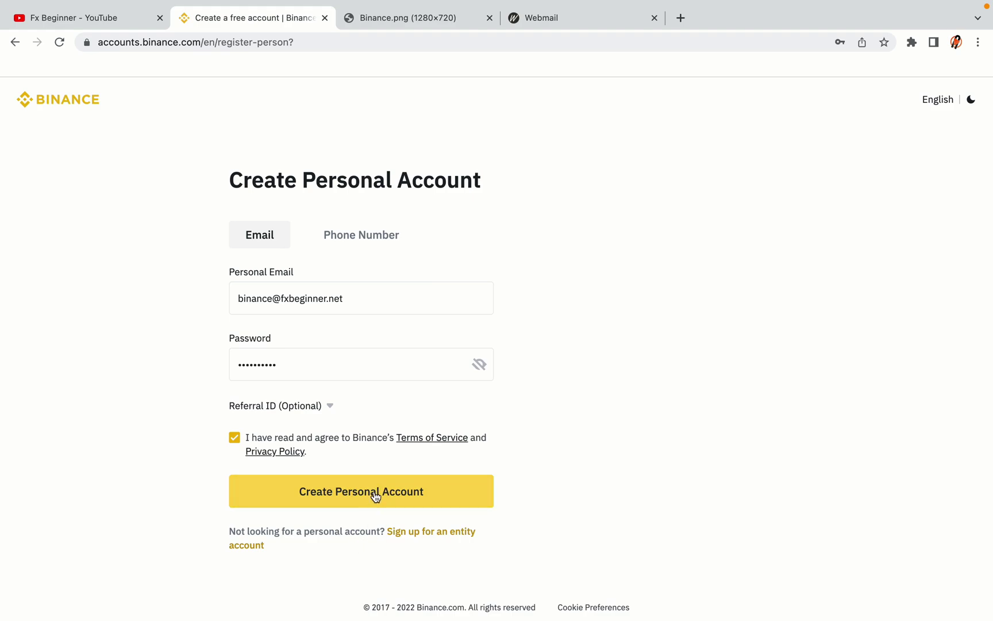
{"action": "left_click", "coordinate": [380, 499]}
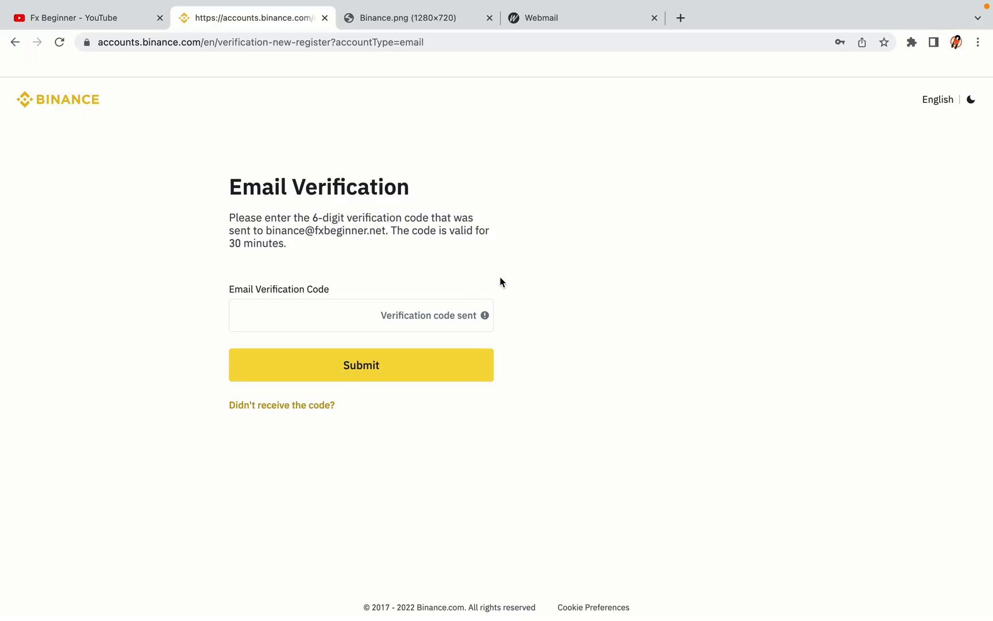
- Open the Binance registration email in the Roundcube Webmail inbox
{"action": "left_click_drag", "start_coordinate": [565, 17], "coordinate": [401, 17]}
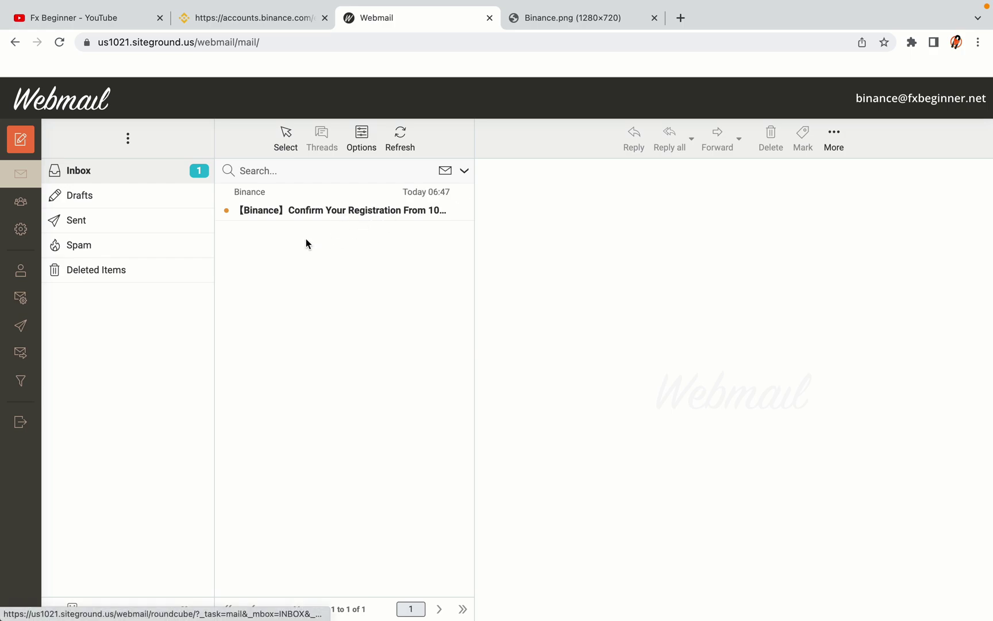
{"action": "left_click", "coordinate": [346, 208]}
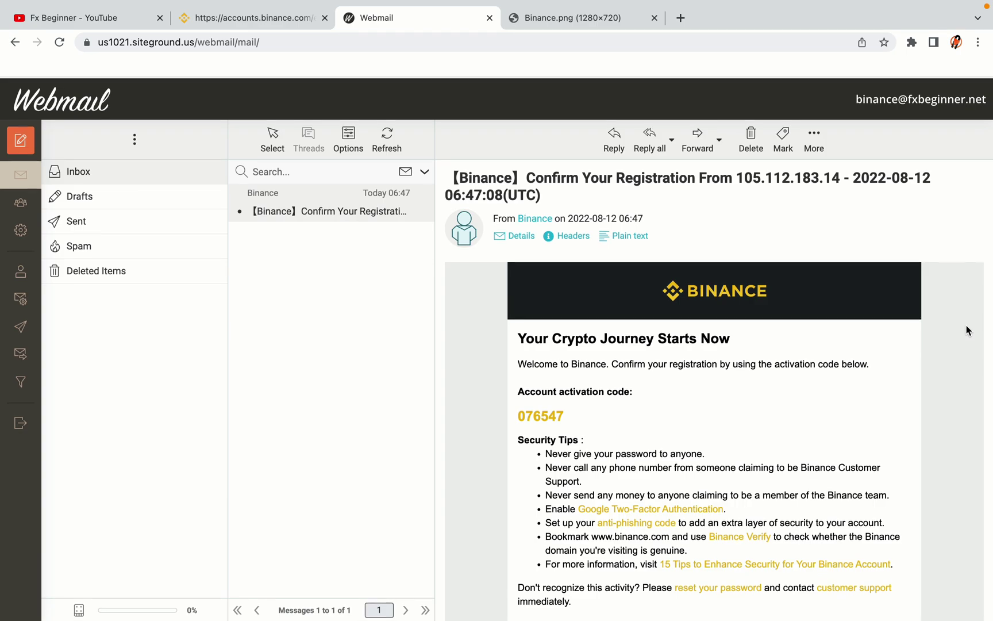
{"action": "scroll", "coordinate": [744, 330], "scroll_direction": "down", "scroll_amount": 1}
{"action": "scroll", "coordinate": [744, 332], "scroll_direction": "down", "scroll_amount": 3}
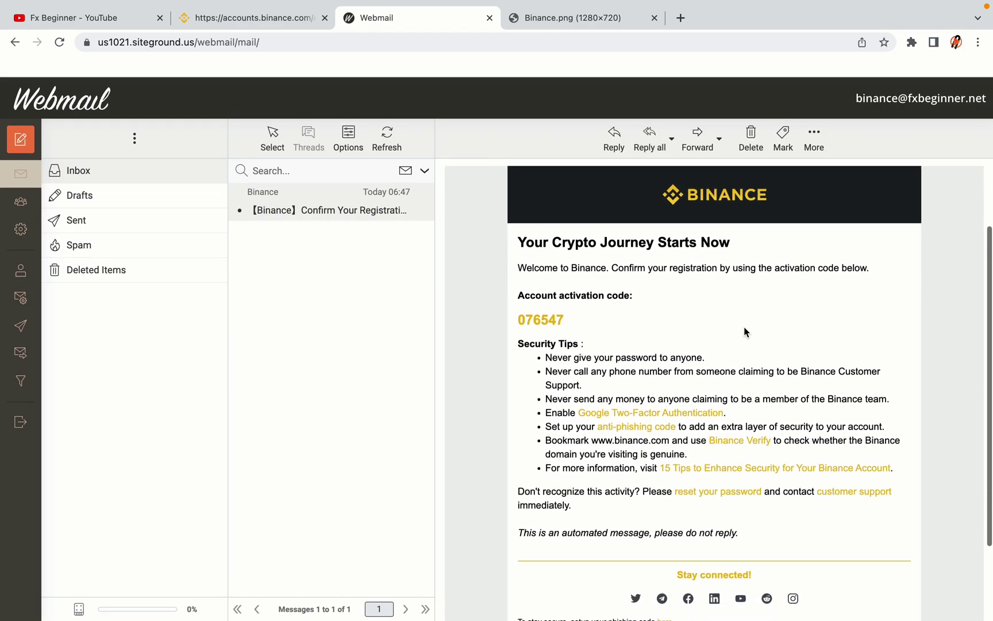
{"action": "scroll", "coordinate": [744, 332], "scroll_direction": "up", "scroll_amount": 1}
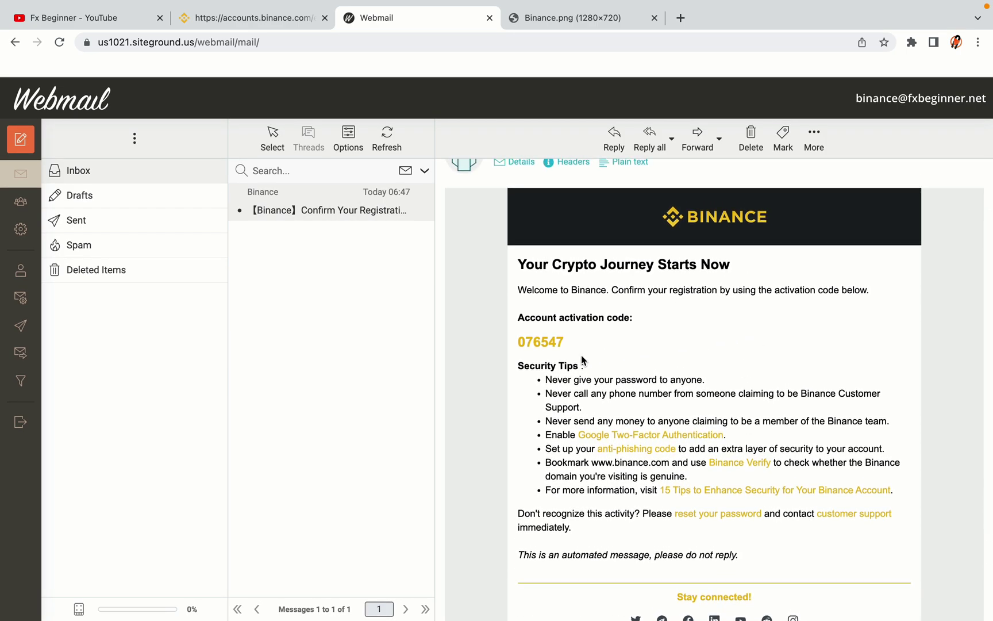
- Copy the email's account activation code and go back to the Binance tab
{"action": "left_click_drag", "start_coordinate": [519, 344], "coordinate": [564, 341]}
{"action": "left_click", "coordinate": [570, 341]}
{"action": "left_click_drag", "start_coordinate": [520, 343], "coordinate": [564, 341]}
{"action": "right_click", "coordinate": [552, 342]}
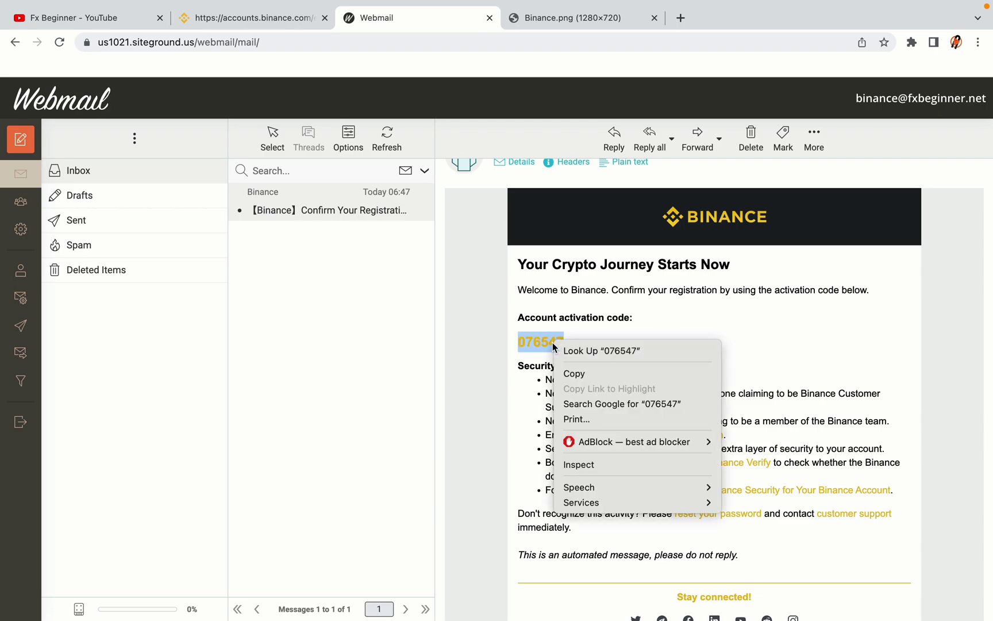
{"action": "left_click", "coordinate": [569, 372]}
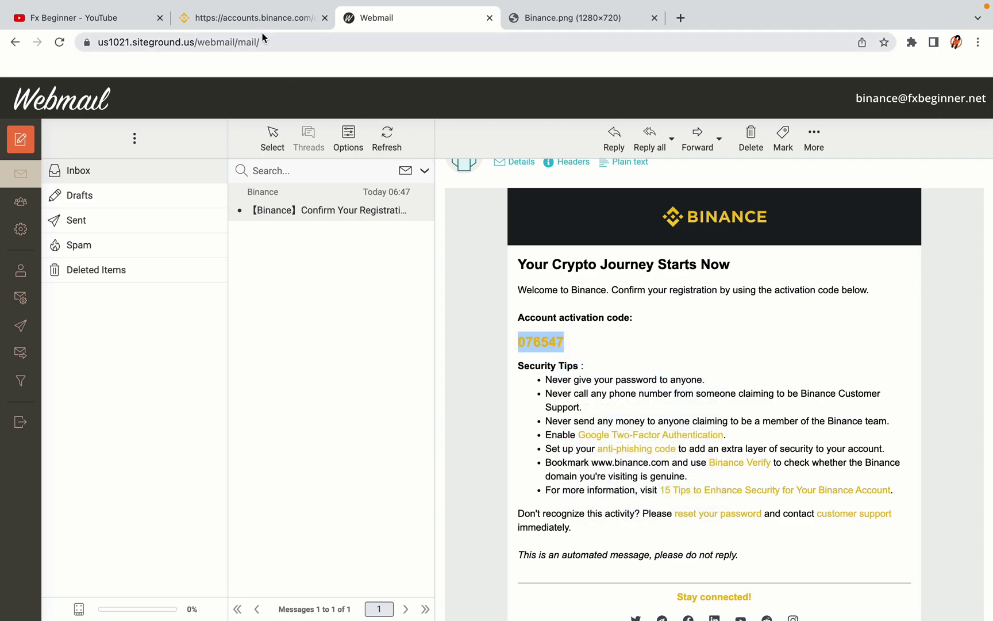
{"action": "left_click", "coordinate": [258, 17]}
- Paste the activation code into the Email Verification Code field and submit it
{"action": "left_click", "coordinate": [280, 315]}
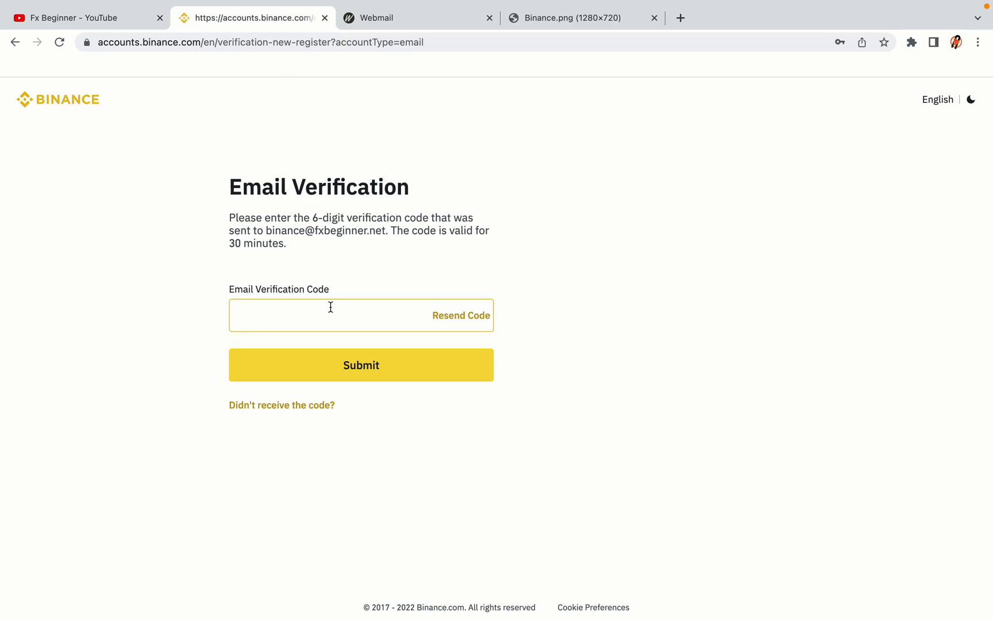
{"action": "key", "text": "ctrl+v"}
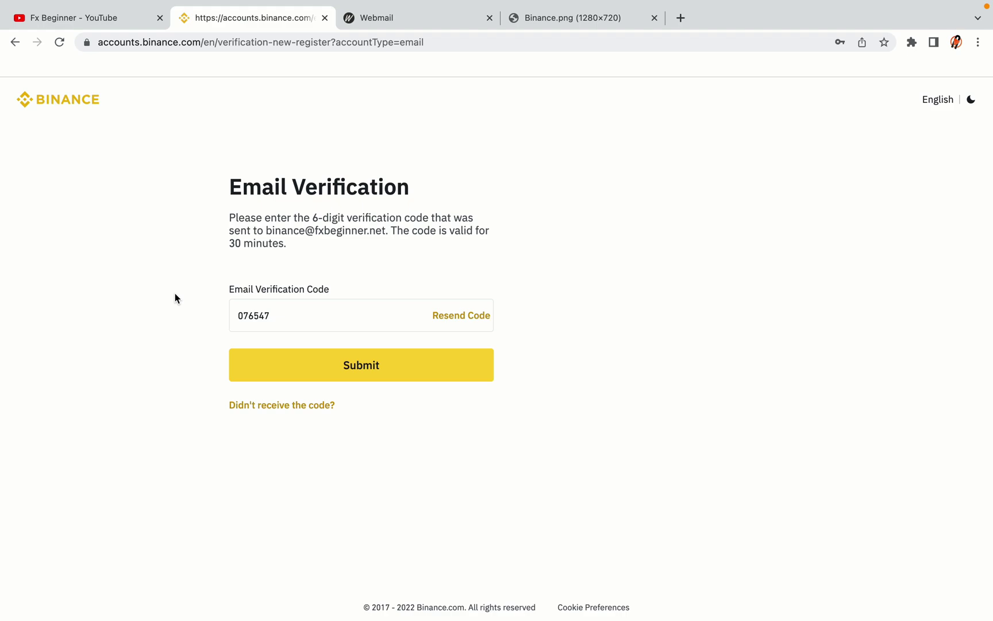
{"action": "left_click", "coordinate": [356, 204]}
{"action": "left_click", "coordinate": [458, 378]}
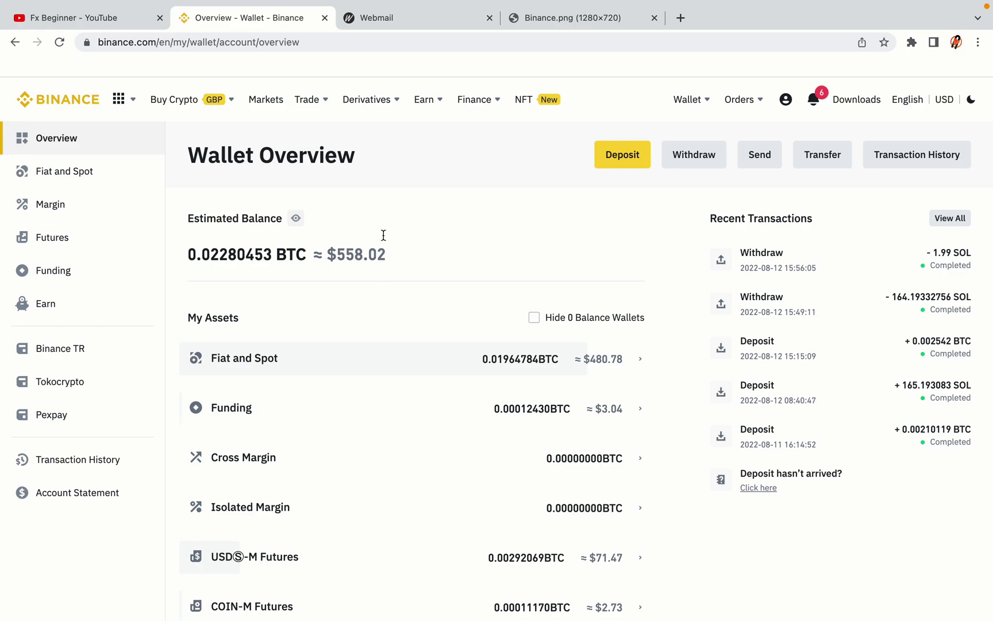
- Look over the wallet balances and the Buy Crypto and Trade menus, then go to the Binance home page
{"action": "scroll", "coordinate": [612, 270], "scroll_direction": "down", "scroll_amount": 6}
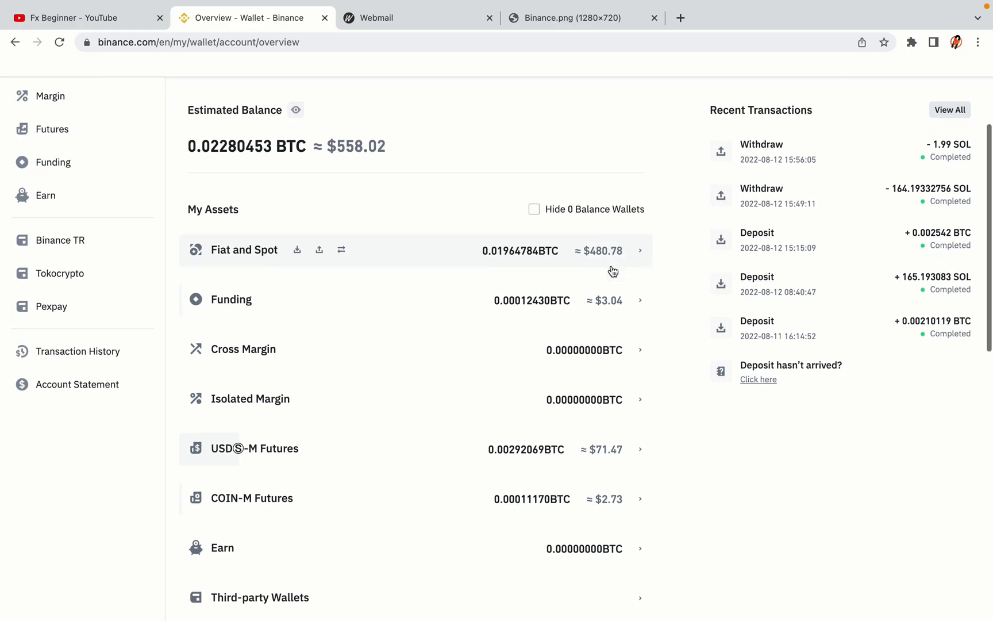
{"action": "scroll", "coordinate": [613, 270], "scroll_direction": "up", "scroll_amount": 6}
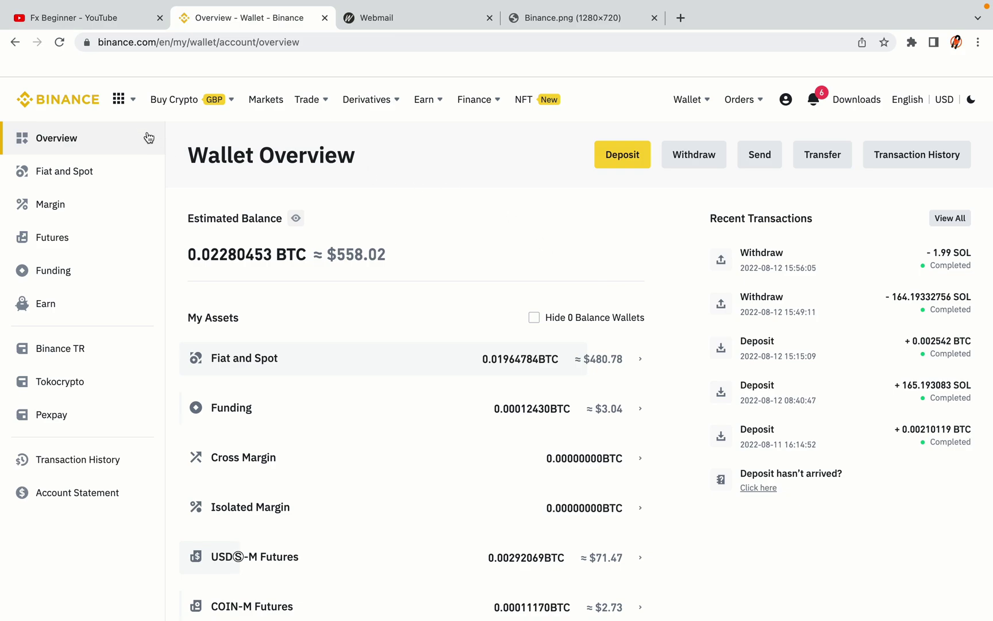
{"action": "mouse_move", "coordinate": [192, 102]}
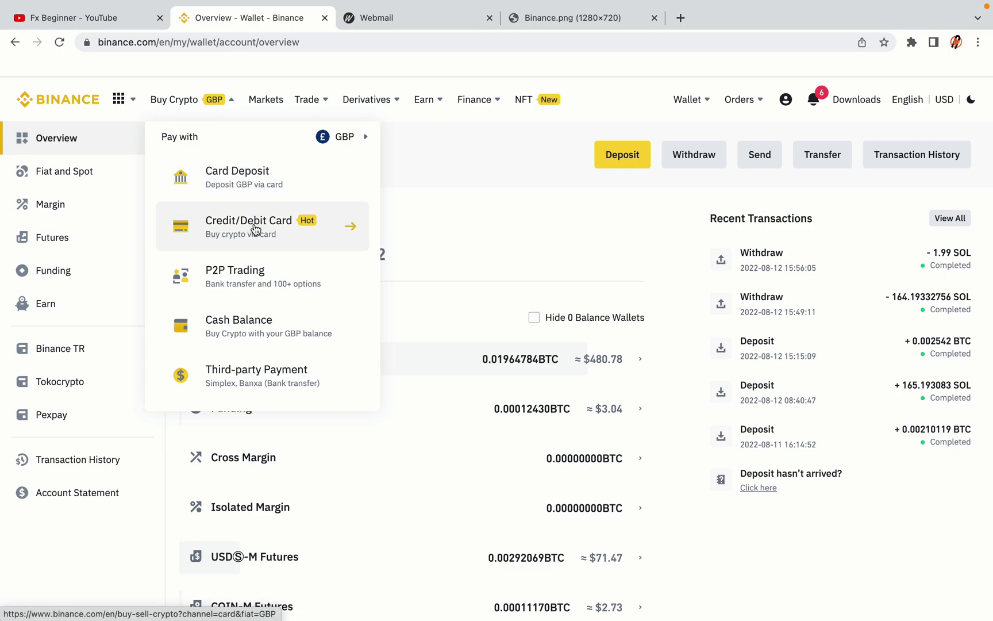
{"action": "mouse_move", "coordinate": [307, 101]}
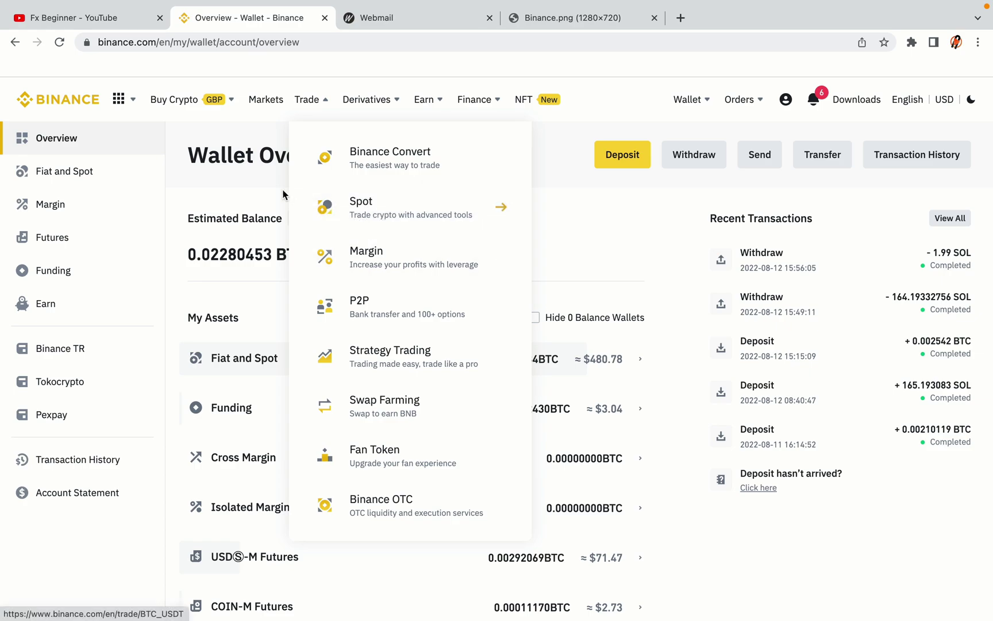
{"action": "left_click", "coordinate": [65, 96]}
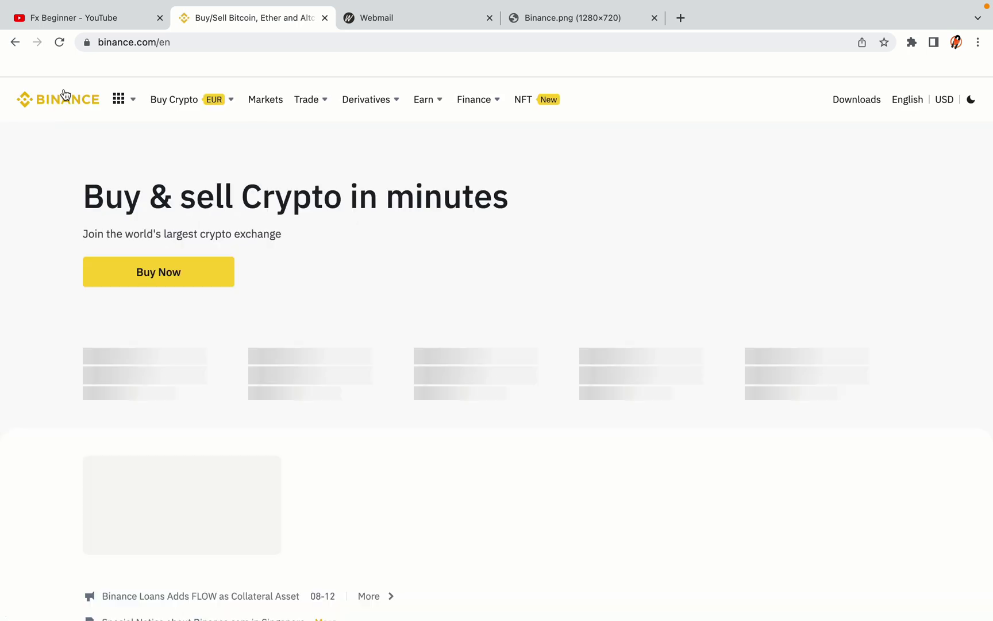